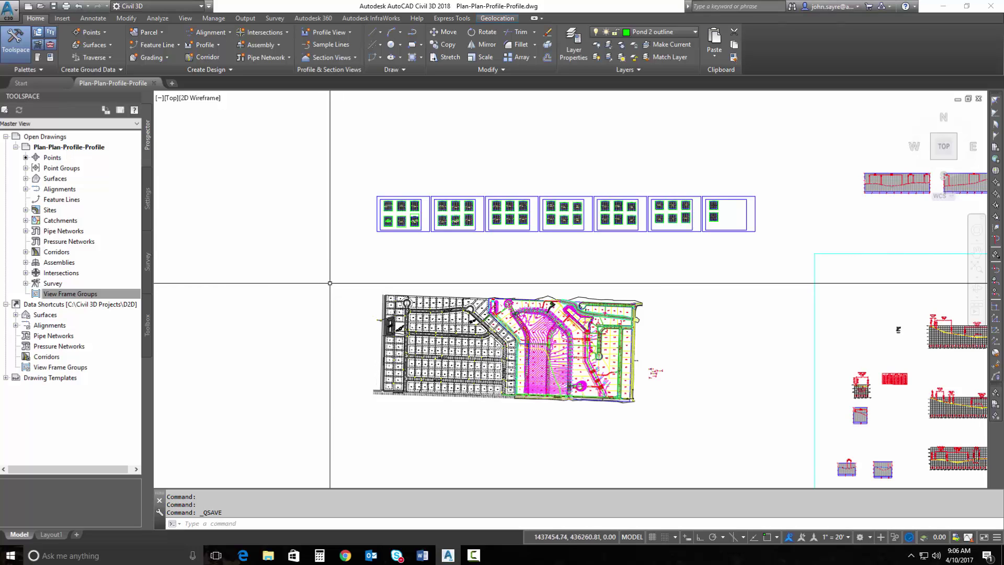
Step: Start a new view frame run and choose ROAD C as the alignment
{"action": "middle_click_drag", "start_coordinate": [325, 266], "coordinate": [327, 290]}
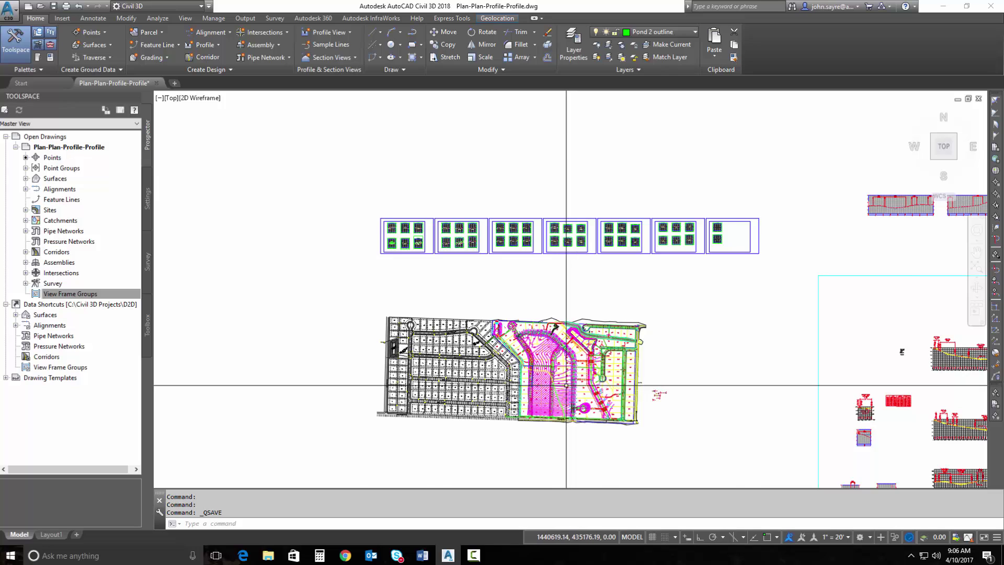
{"action": "scroll", "coordinate": [563, 387], "scroll_direction": "up", "scroll_amount": 5}
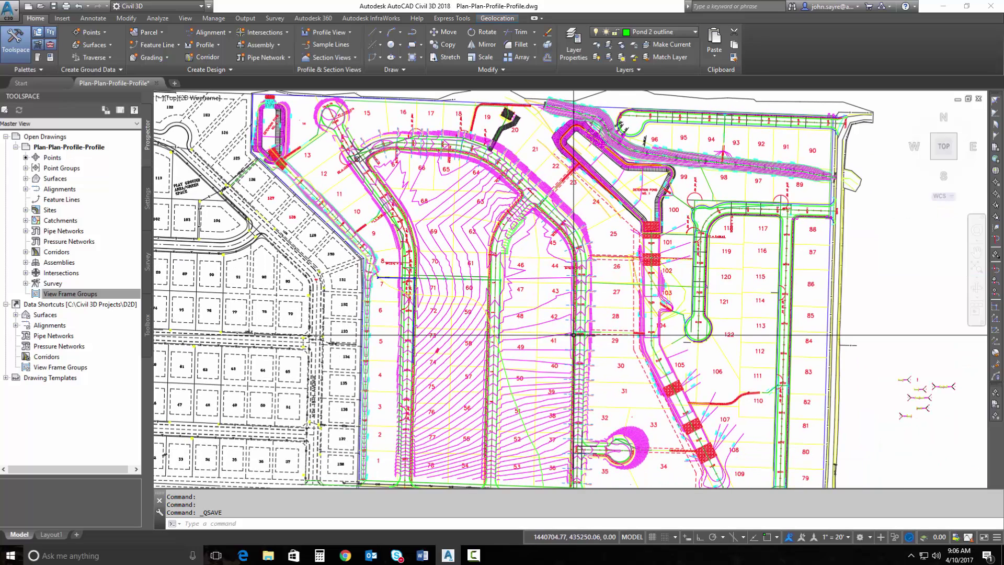
{"action": "scroll", "coordinate": [544, 365], "scroll_direction": "down", "scroll_amount": 3}
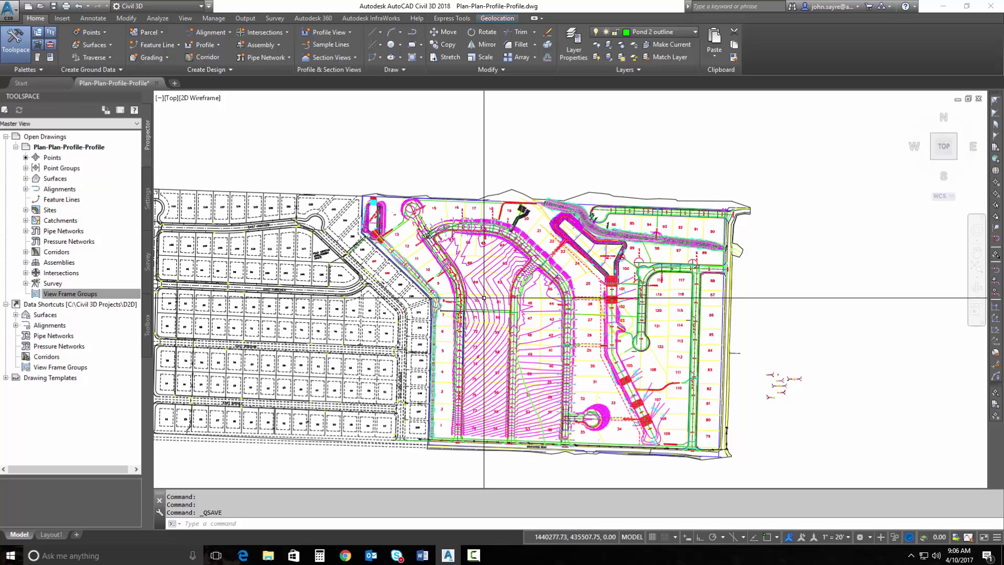
{"action": "left_click", "coordinate": [246, 18]}
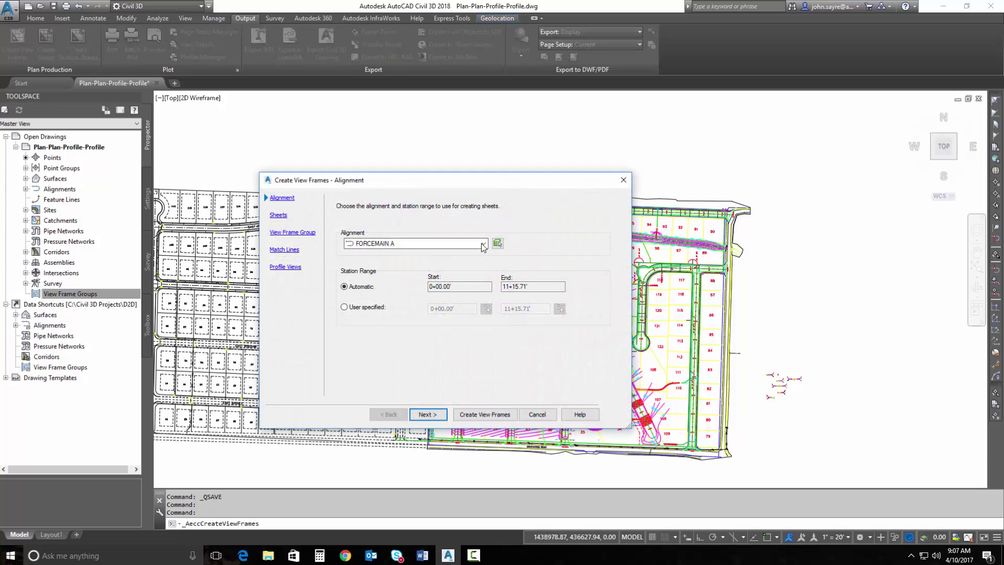
{"action": "left_click", "coordinate": [484, 243]}
{"action": "left_click", "coordinate": [408, 328]}
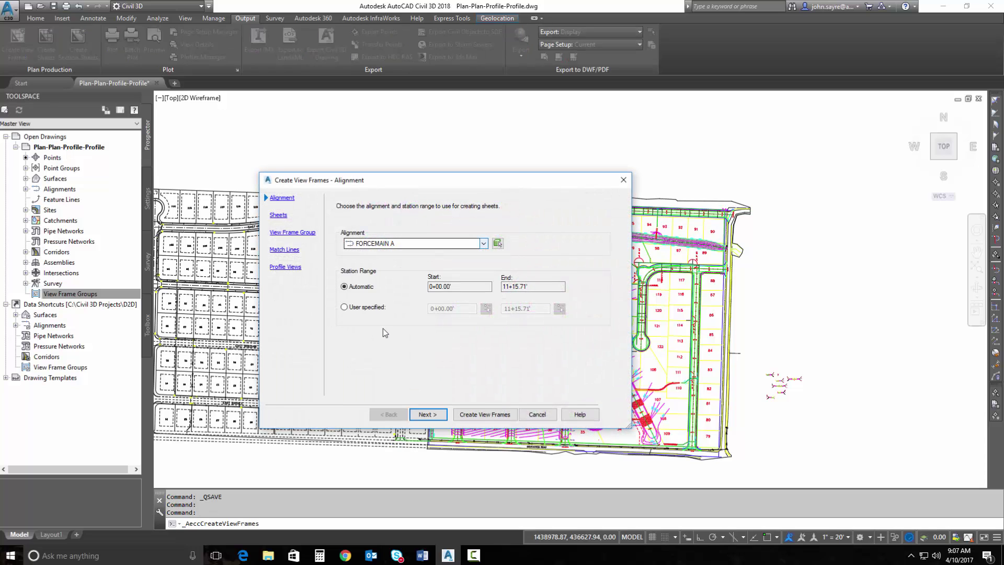
{"action": "left_click_drag", "start_coordinate": [440, 181], "coordinate": [493, 149]}
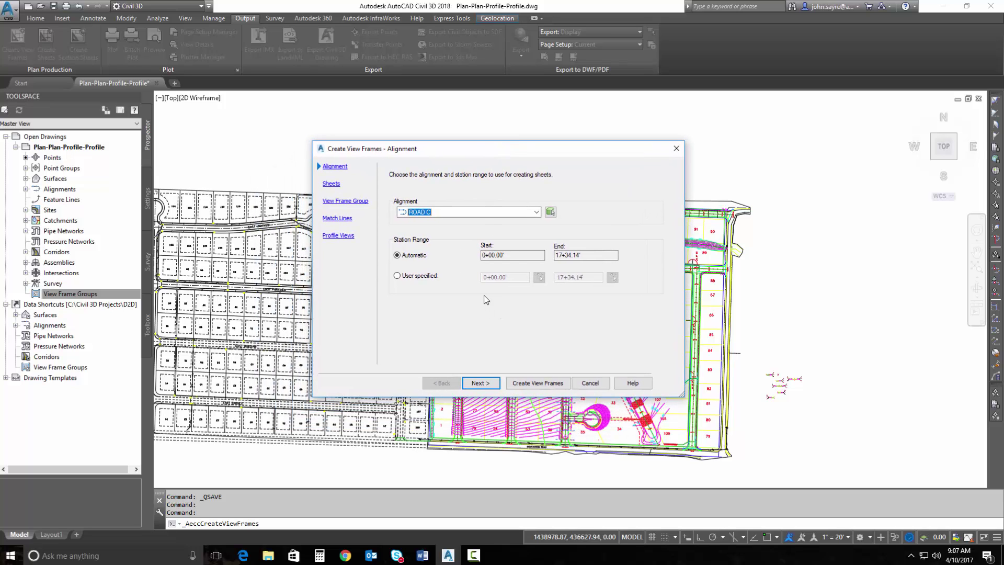
Step: Set plan-only sheets with the ARCH D Plan over Plan 20 Scale layout and create the view frames
{"action": "left_click", "coordinate": [478, 384]}
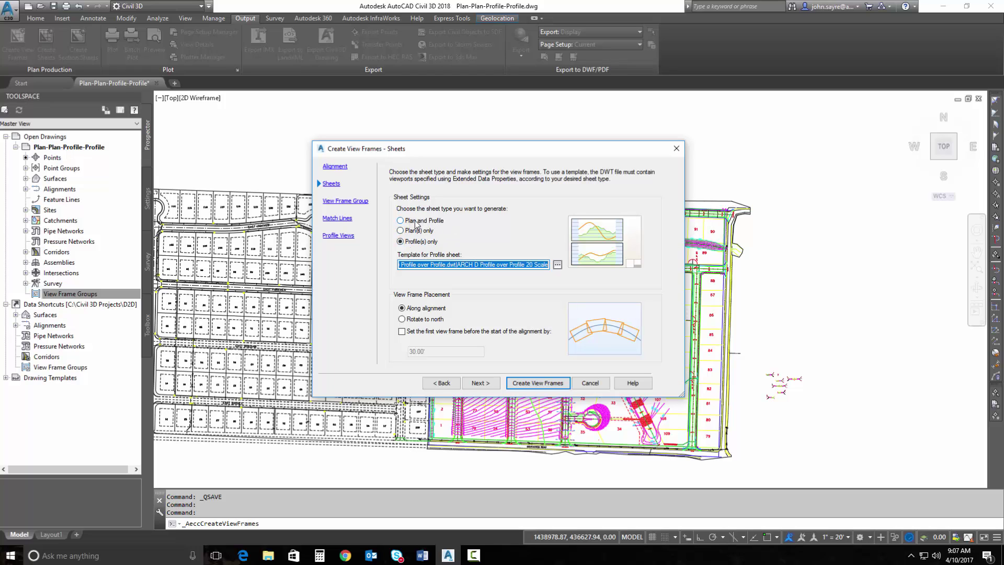
{"action": "left_click", "coordinate": [401, 231]}
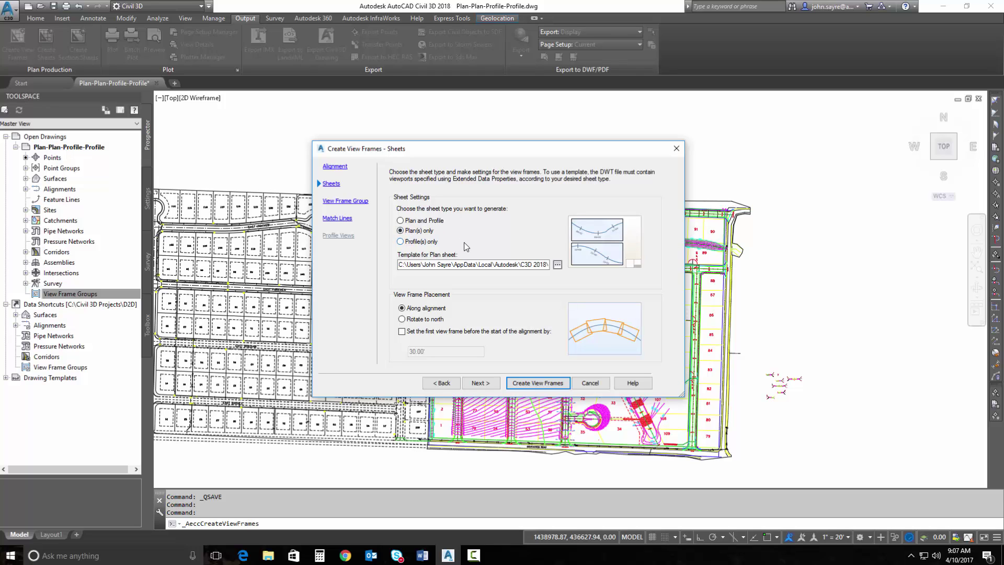
{"action": "left_click", "coordinate": [557, 265]}
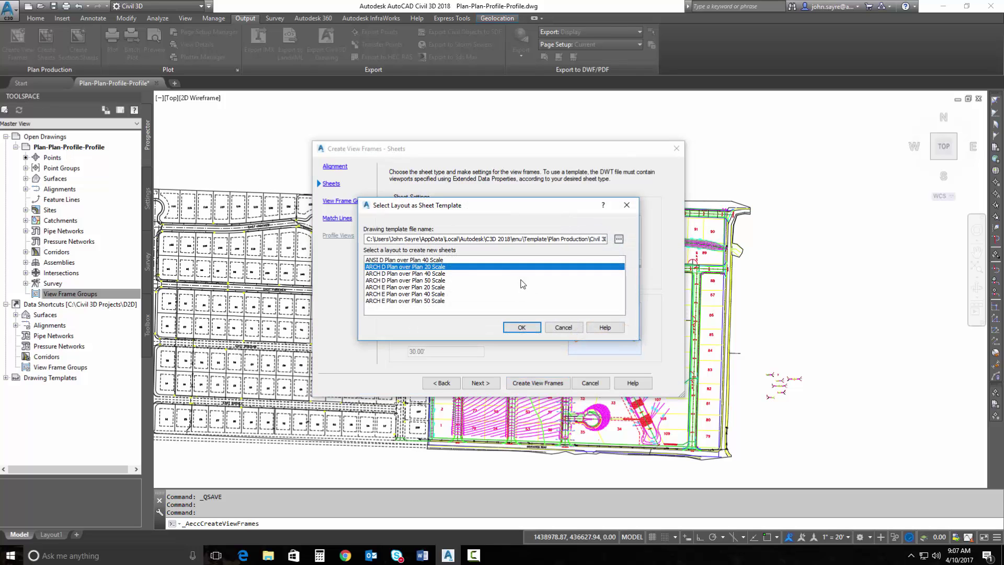
{"action": "left_click", "coordinate": [521, 328]}
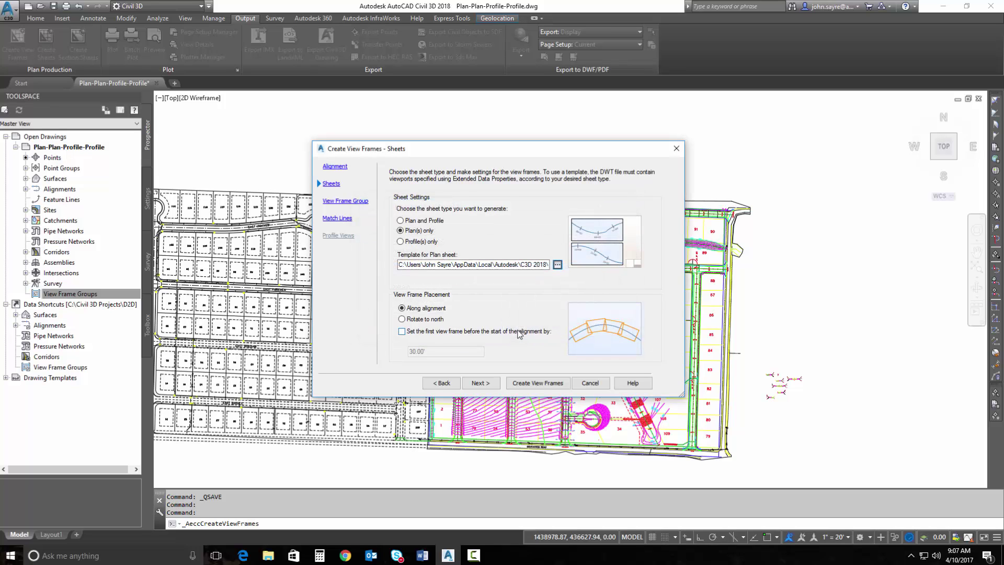
{"action": "left_click", "coordinate": [480, 383]}
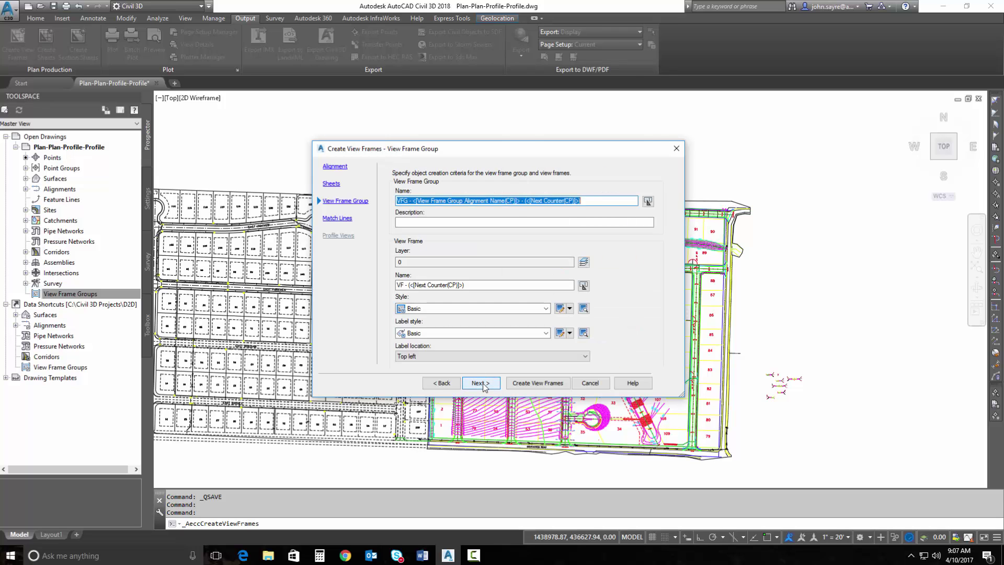
{"action": "left_click", "coordinate": [480, 383]}
{"action": "left_click", "coordinate": [530, 387]}
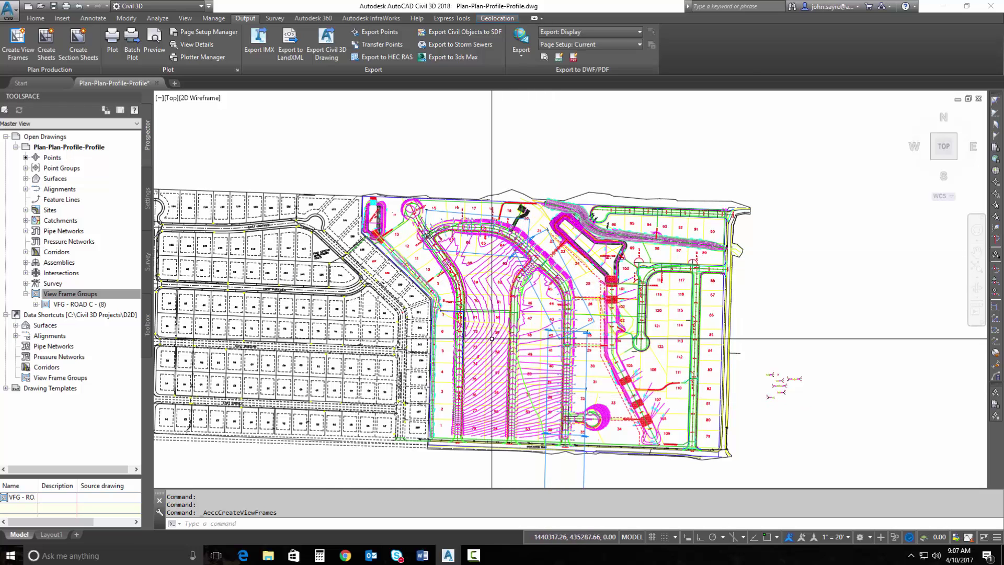
Step: Zoom out and back in to view the new Road C view frames
{"action": "scroll", "coordinate": [491, 339], "scroll_direction": "down", "scroll_amount": 3}
{"action": "scroll", "coordinate": [418, 282], "scroll_direction": "up", "scroll_amount": 2}
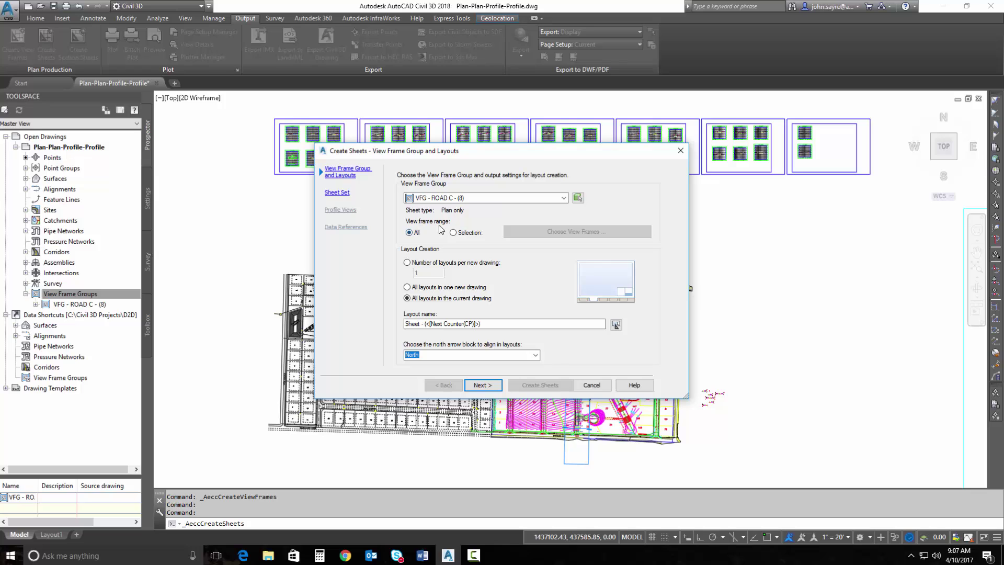
Step: Generate sheets from VFG - ROAD C - (8) into a new sheet set, saving the drawing first
{"action": "left_click", "coordinate": [547, 201]}
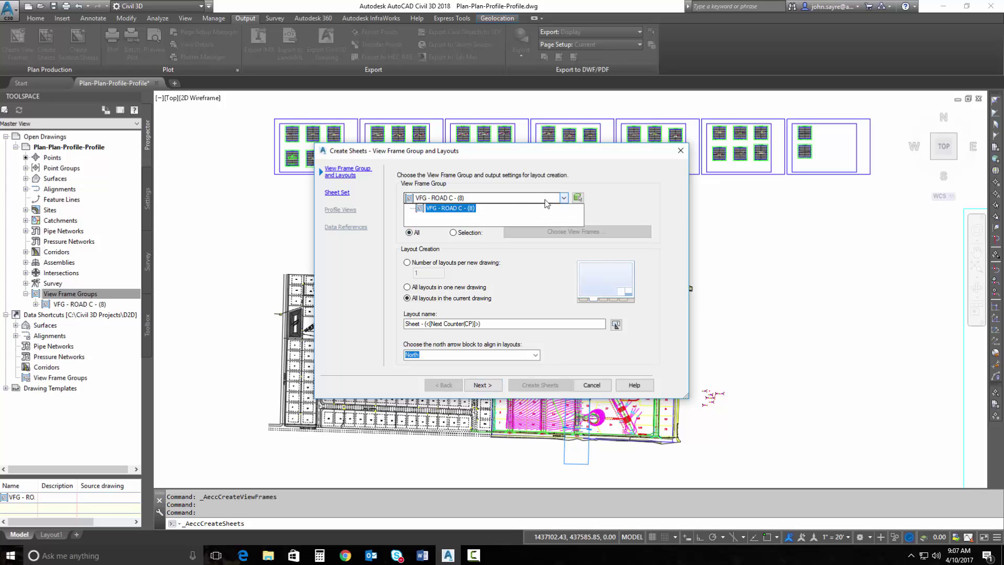
{"action": "left_click", "coordinate": [439, 209]}
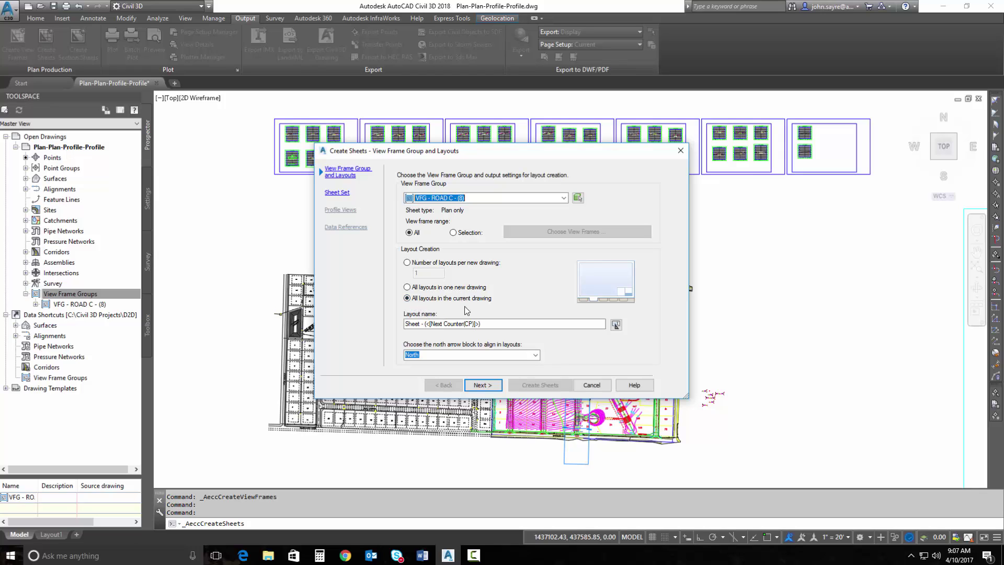
{"action": "left_click", "coordinate": [481, 385]}
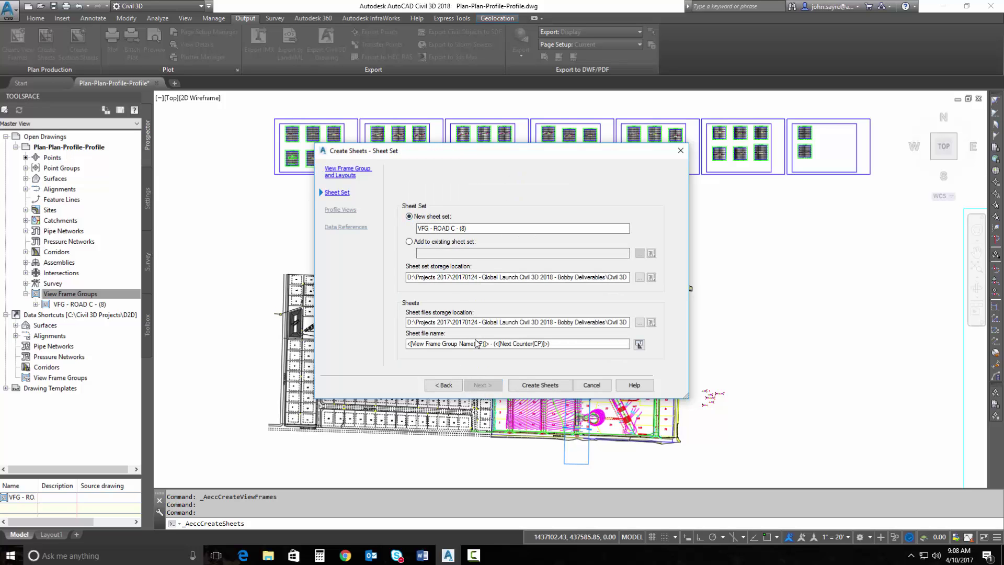
{"action": "left_click", "coordinate": [523, 387]}
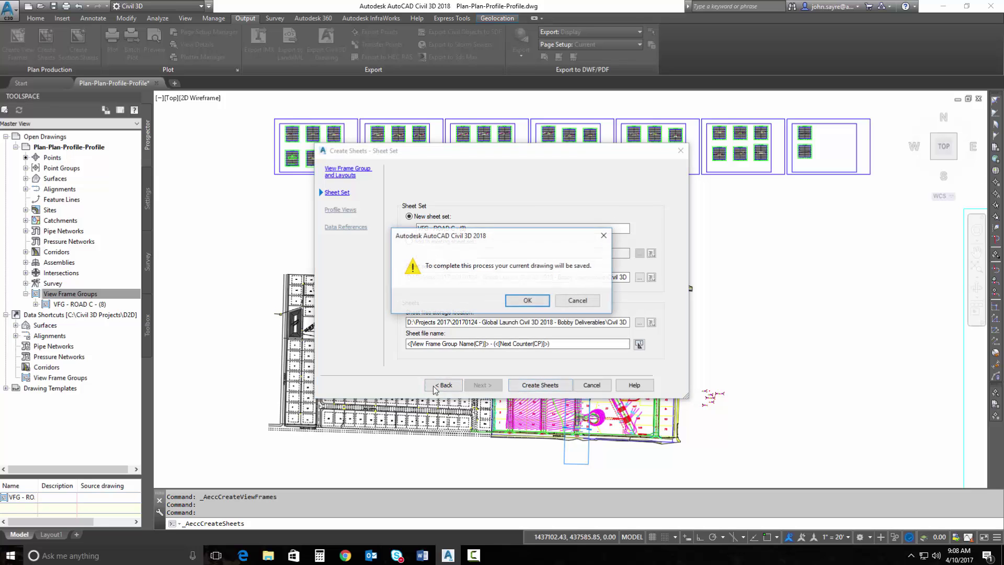
{"action": "left_click", "coordinate": [518, 302]}
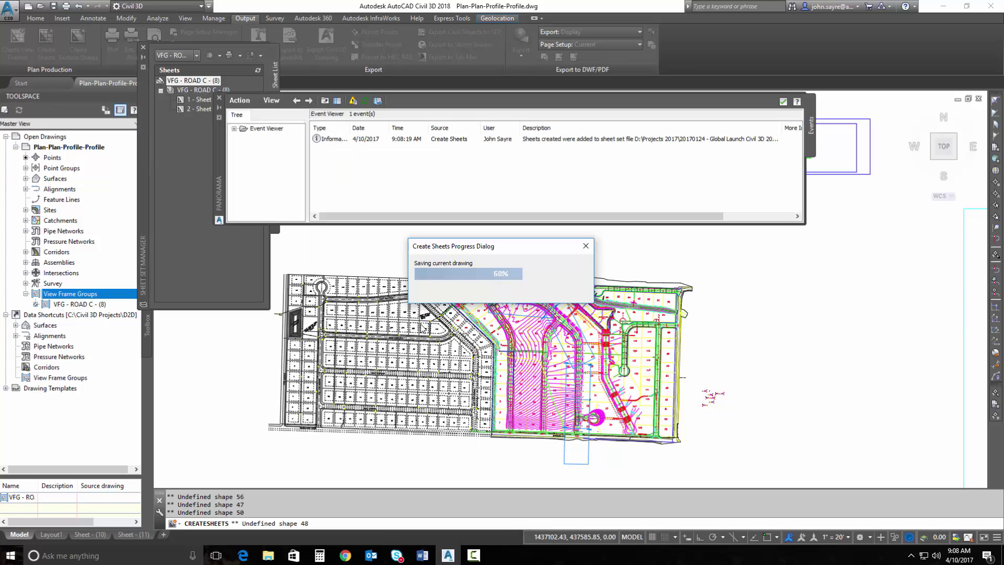
Step: Close the Event Viewer, cancel the active command, and switch to the Sheet - (10) layout
{"action": "left_click", "coordinate": [783, 103]}
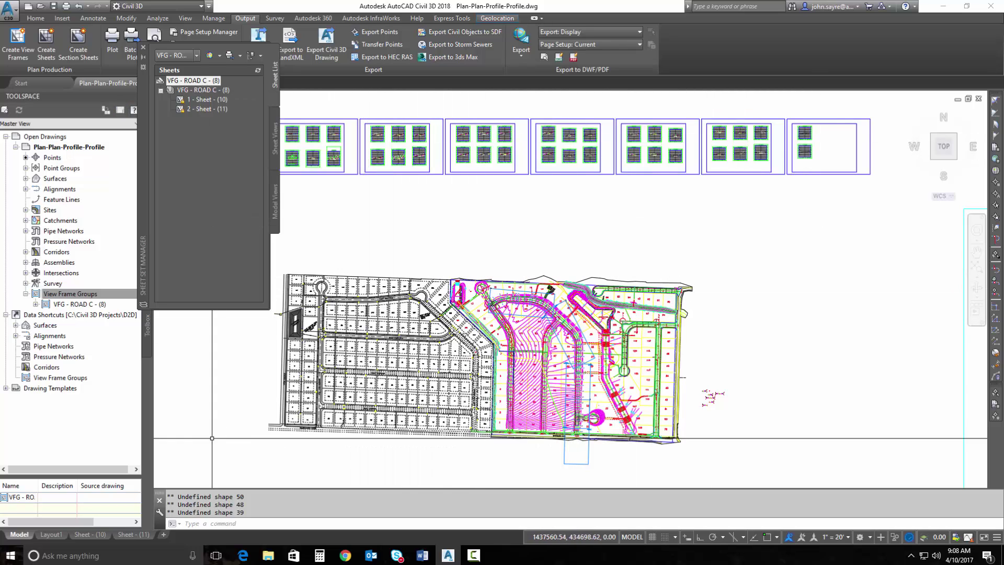
{"action": "key", "text": "Escape"}
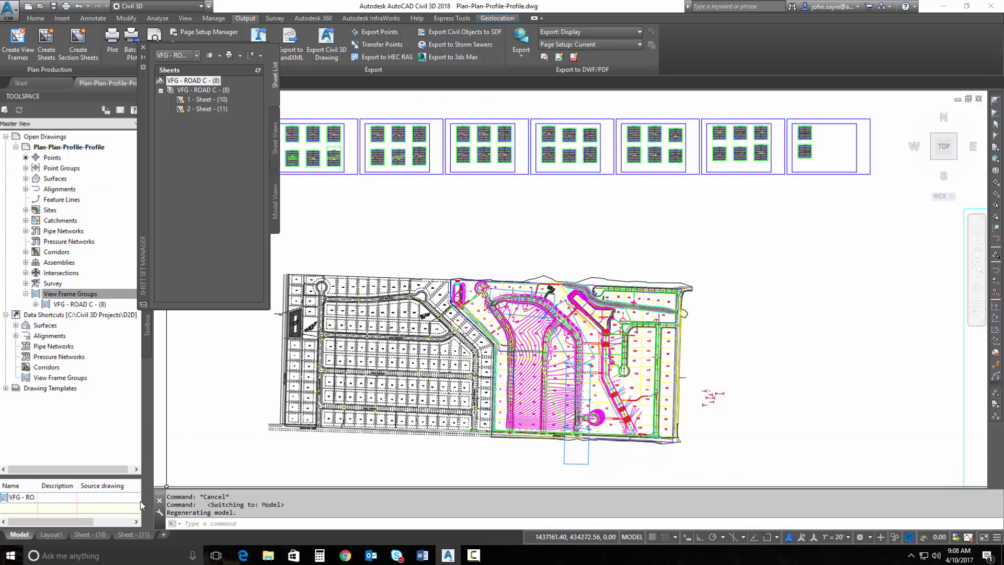
{"action": "left_click", "coordinate": [86, 535]}
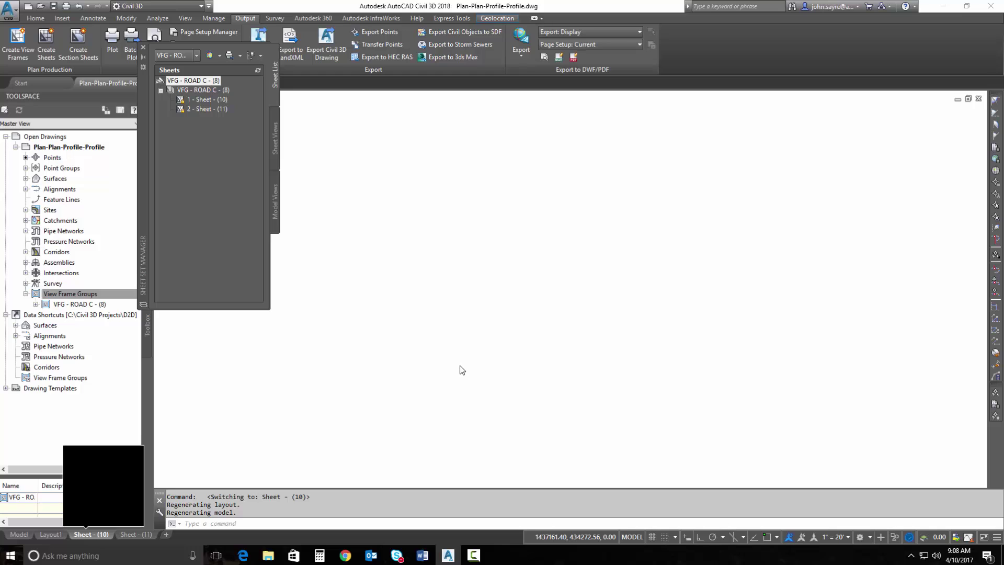
Step: Zoom and pan around Sheet - (10) to review its two stacked Road C plan views
{"action": "scroll", "coordinate": [440, 284], "scroll_direction": "up", "scroll_amount": 2}
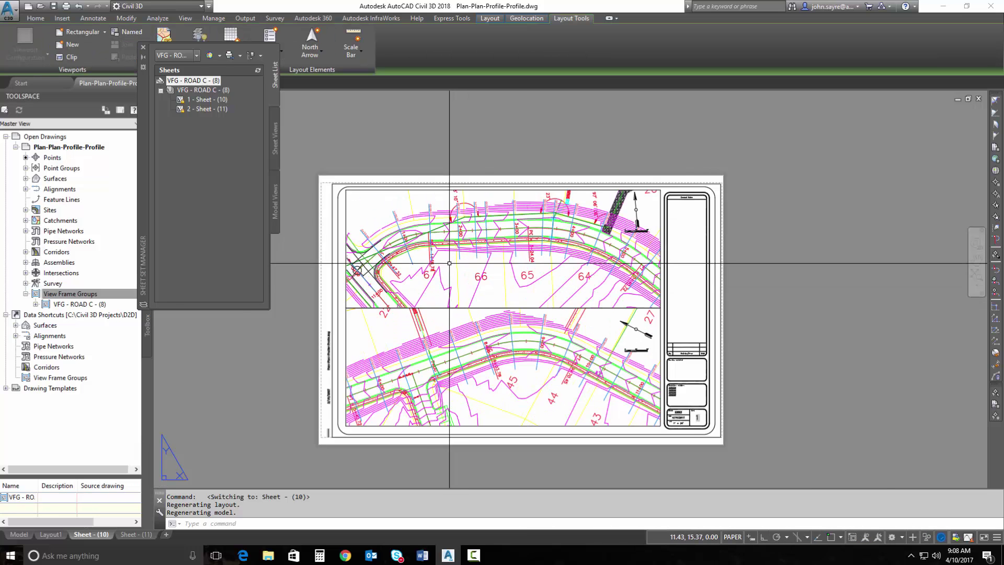
{"action": "scroll", "coordinate": [441, 284], "scroll_direction": "up", "scroll_amount": 2}
{"action": "middle_click_drag", "start_coordinate": [593, 387], "coordinate": [621, 354]}
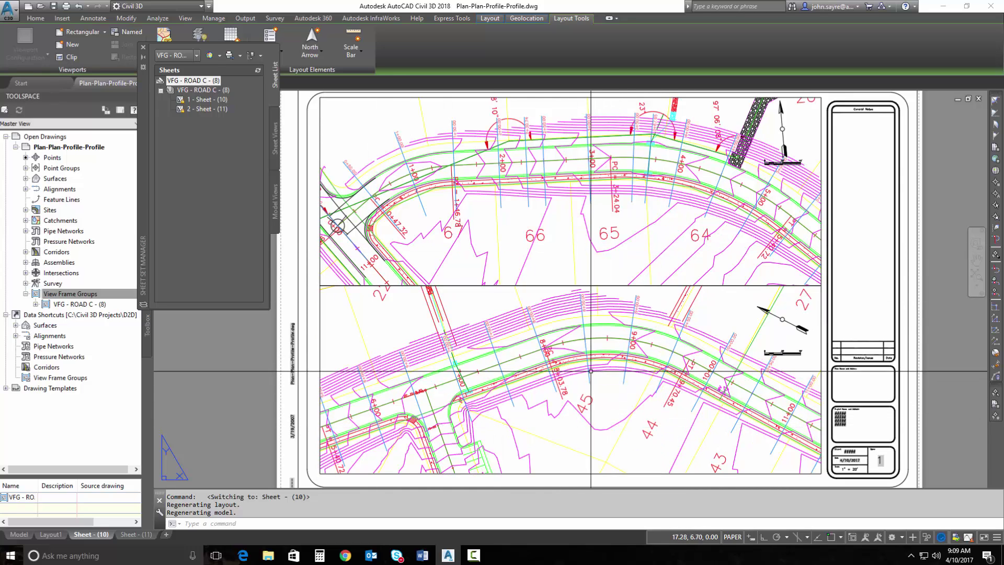
{"action": "scroll", "coordinate": [564, 308], "scroll_direction": "down", "scroll_amount": 2}
{"action": "scroll", "coordinate": [564, 308], "scroll_direction": "up", "scroll_amount": 2}
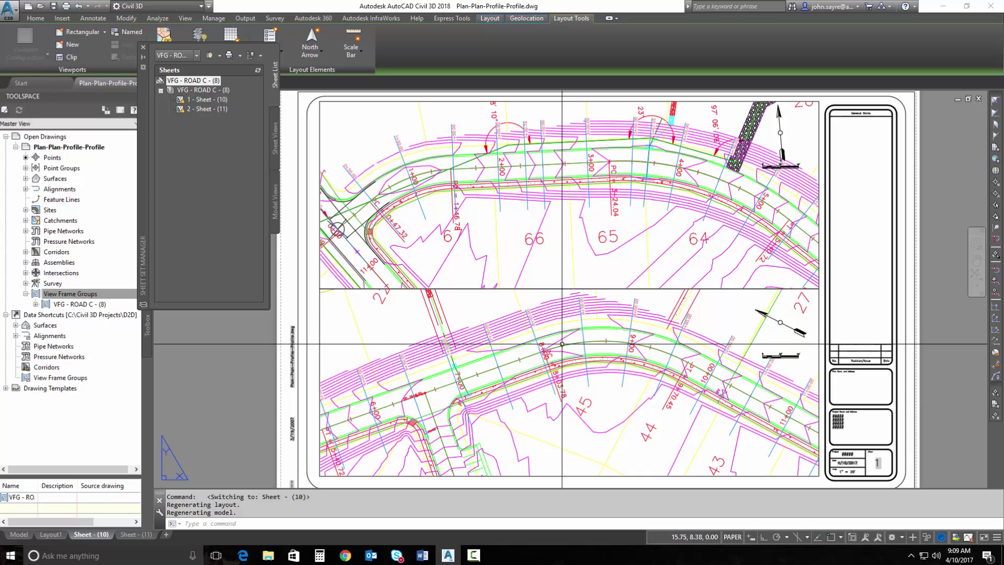
{"action": "mouse_move", "coordinate": [562, 343]}
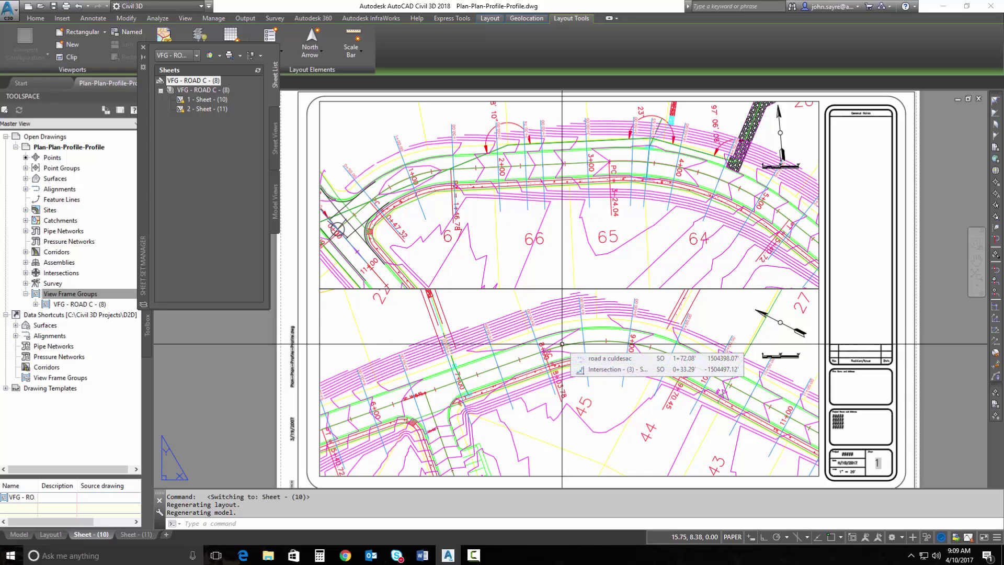
Step: Zoom Sheet - (11) to extents to see its plan views, then go back to model space
{"action": "left_click", "coordinate": [134, 534]}
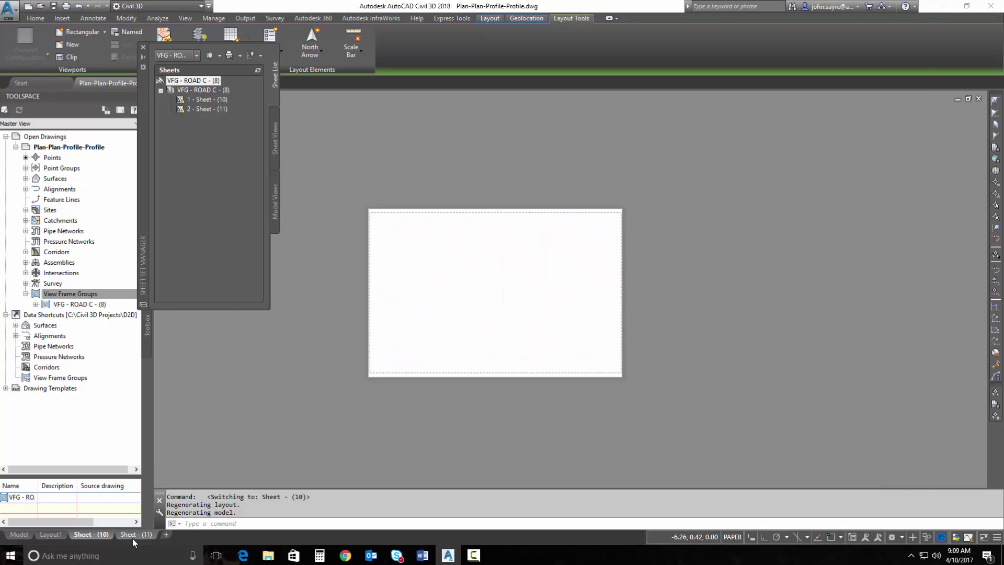
{"action": "middle_click", "coordinate": [456, 341]}
{"action": "middle_click", "coordinate": [456, 340]}
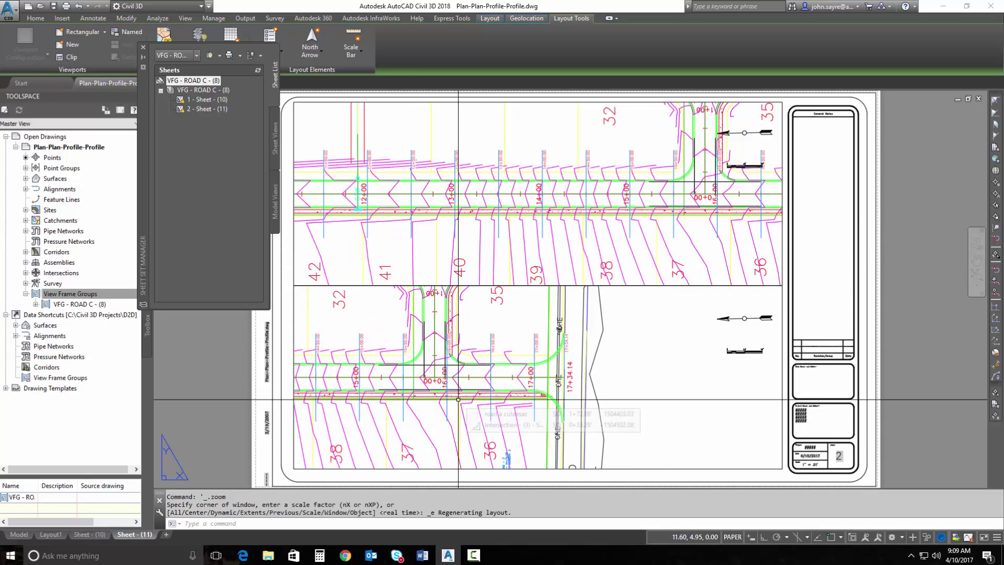
{"action": "left_click", "coordinate": [19, 534]}
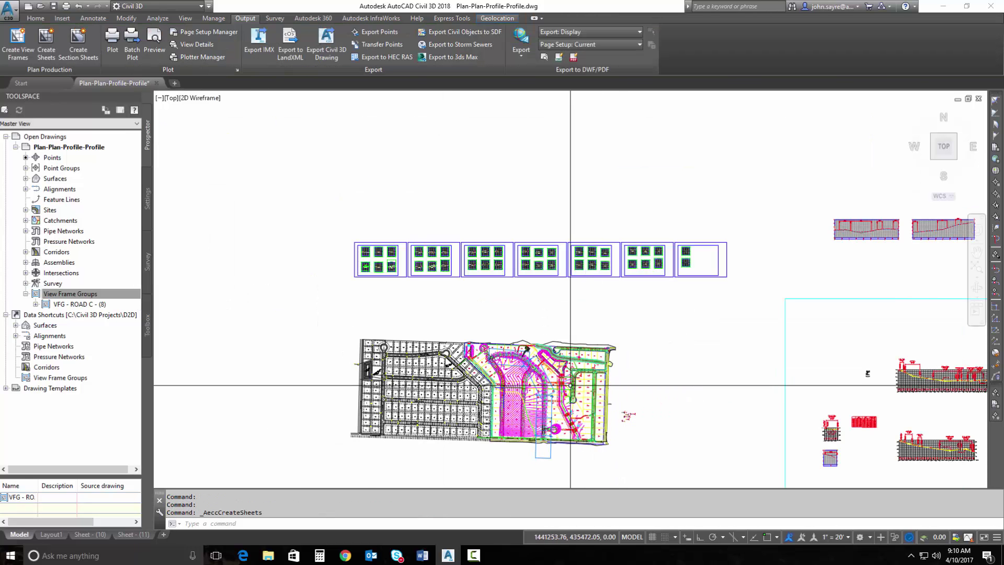
Step: Start another view frame run using ROAD C as the alignment
{"action": "left_click", "coordinate": [19, 44]}
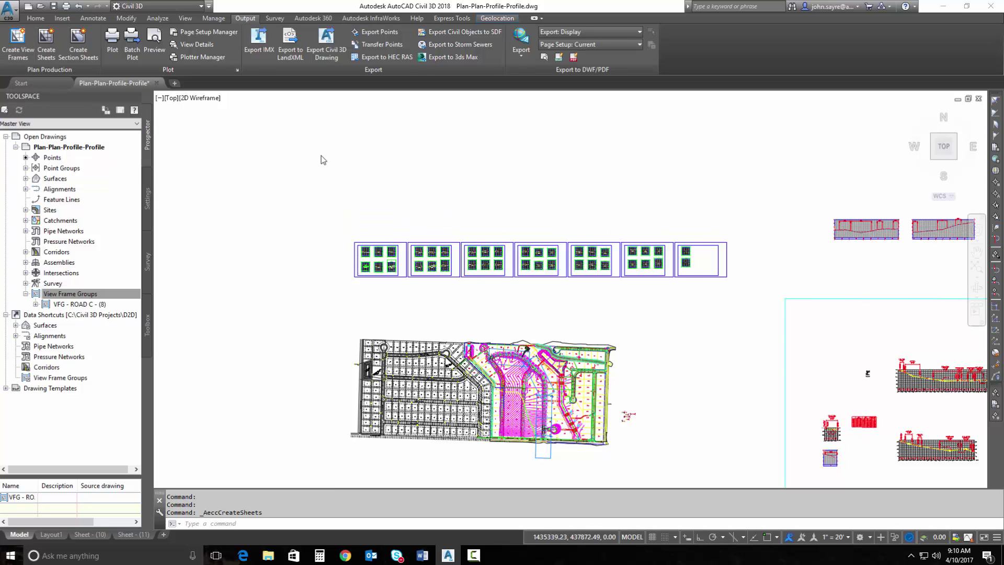
{"action": "left_click", "coordinate": [534, 212]}
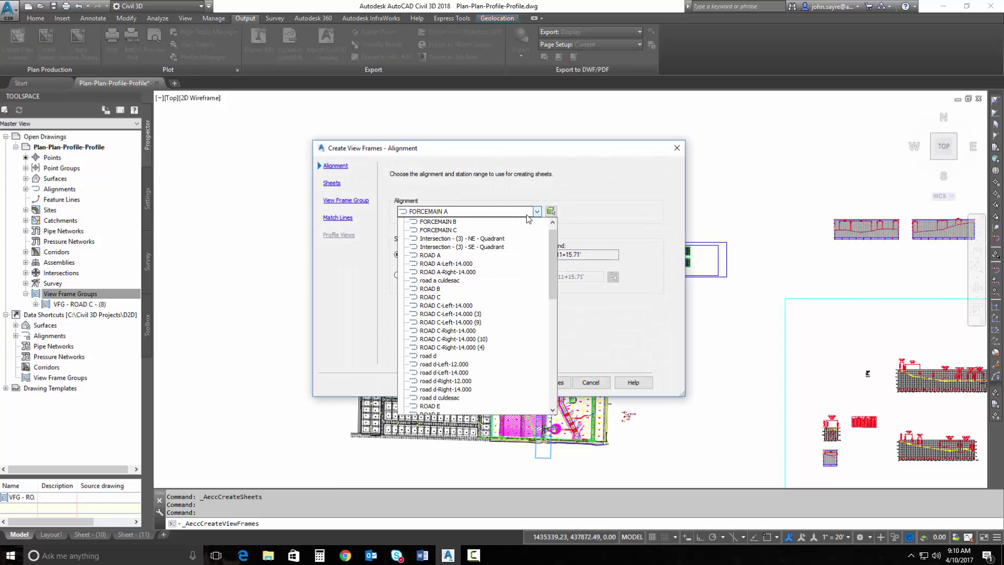
{"action": "left_click", "coordinate": [439, 297]}
{"action": "left_click", "coordinate": [480, 383]}
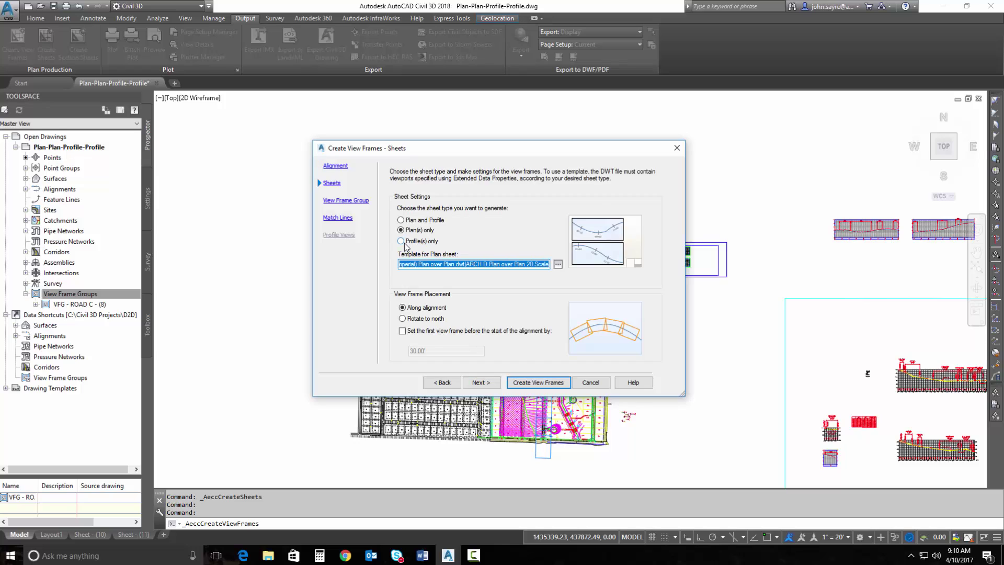
Step: Set profile-only sheets with ARCH D Profile over Profile 50 Scale and create the view frames
{"action": "left_click", "coordinate": [407, 243]}
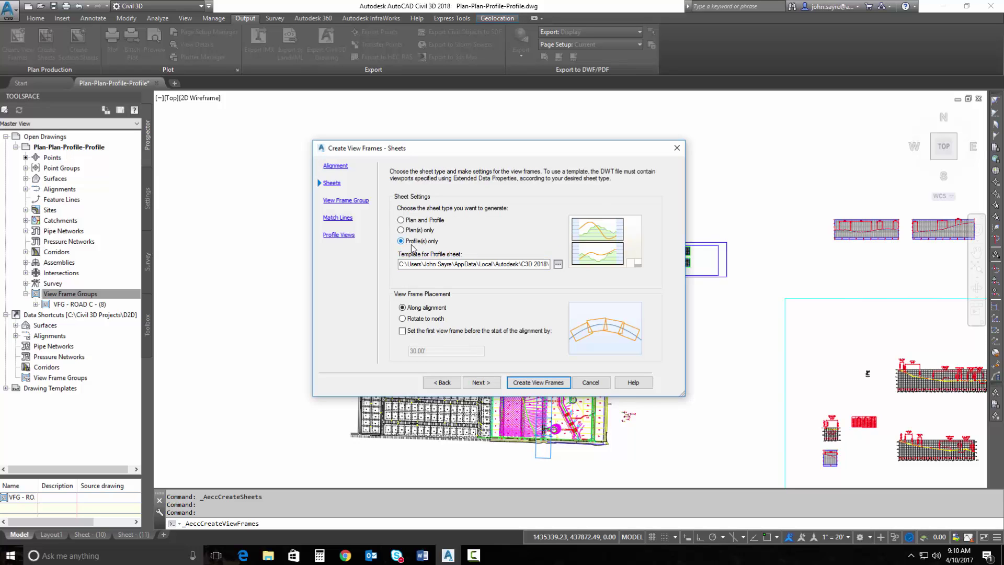
{"action": "left_click", "coordinate": [557, 264]}
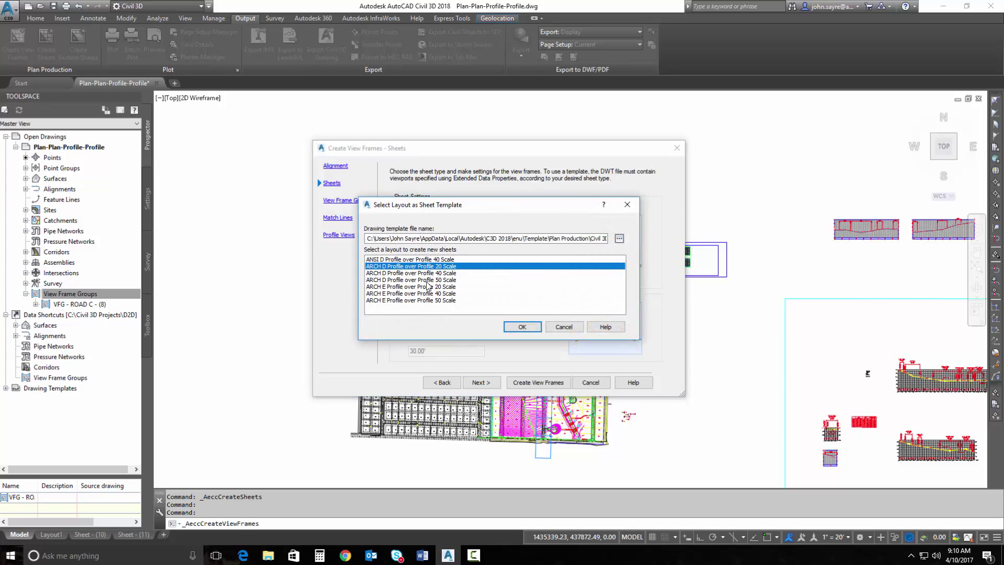
{"action": "left_click", "coordinate": [441, 281]}
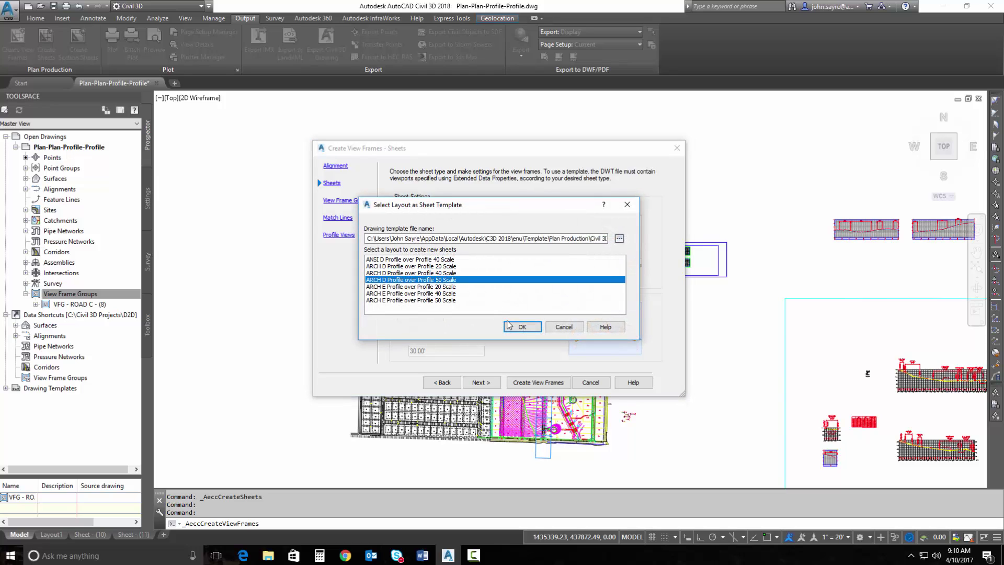
{"action": "left_click", "coordinate": [522, 328]}
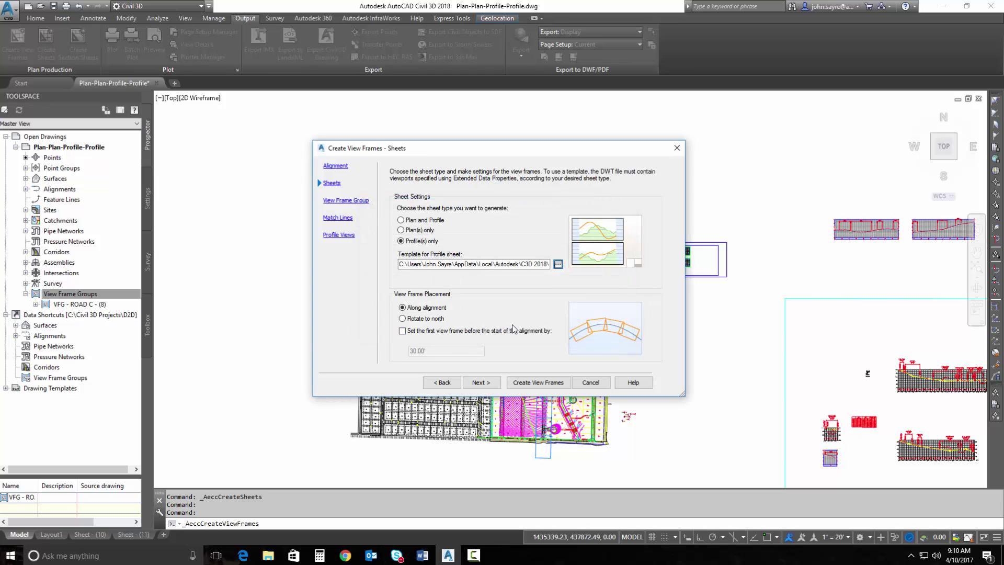
{"action": "left_click", "coordinate": [481, 383]}
{"action": "left_click", "coordinate": [478, 384]}
{"action": "left_click", "coordinate": [532, 384]}
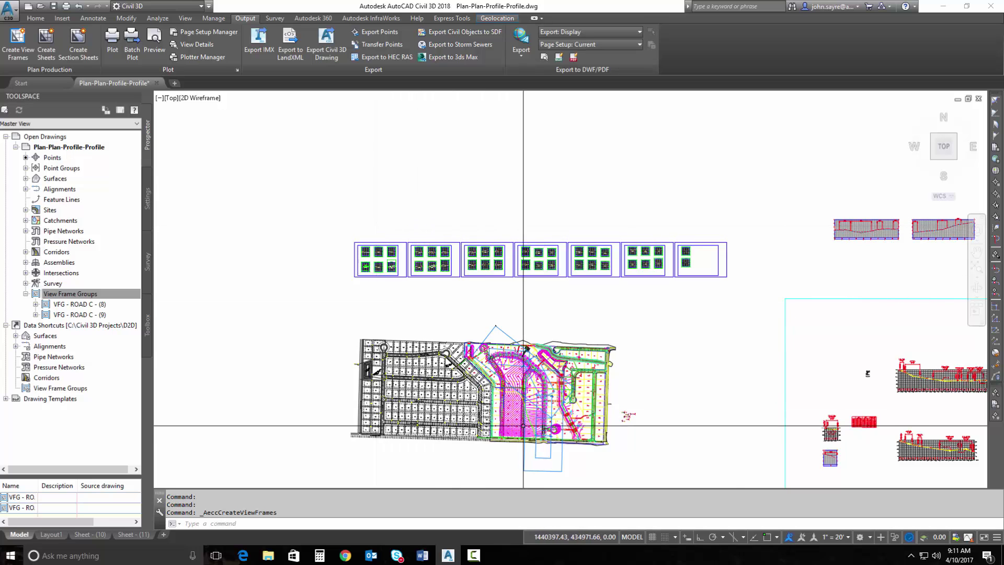
{"action": "scroll", "coordinate": [521, 421], "scroll_direction": "up", "scroll_amount": 2}
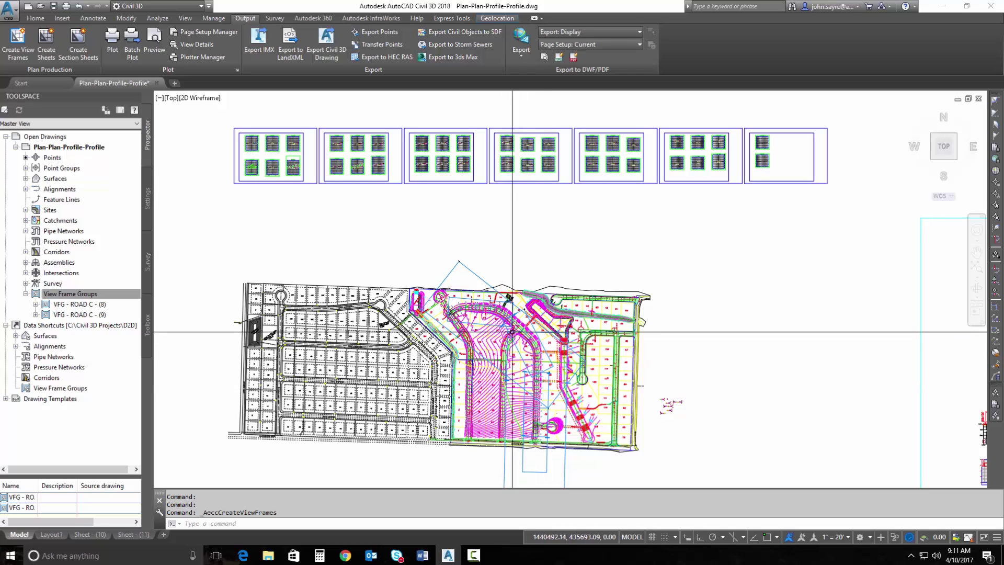
{"action": "scroll", "coordinate": [505, 358], "scroll_direction": "down", "scroll_amount": 3}
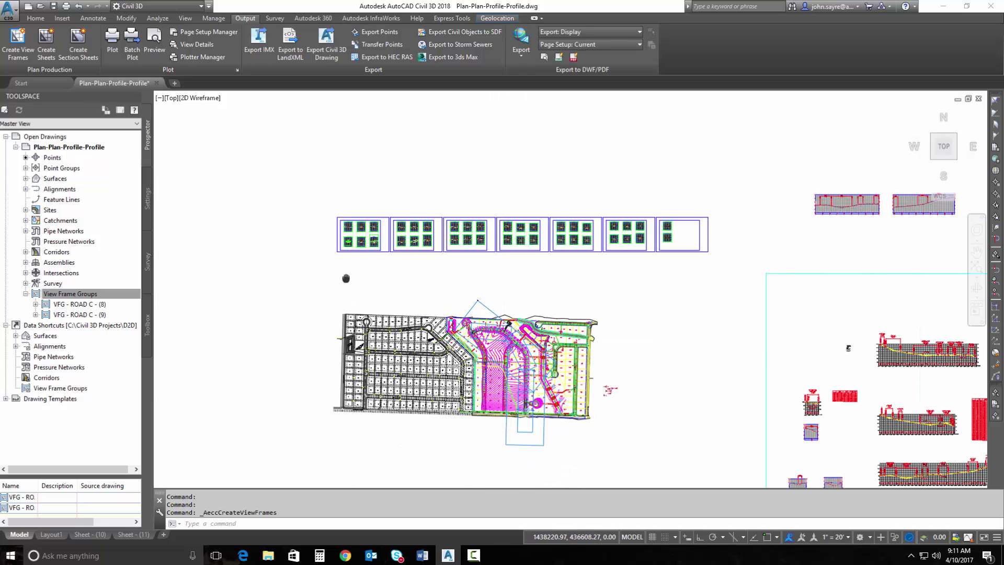
{"action": "middle_click_drag", "start_coordinate": [356, 275], "coordinate": [379, 315]}
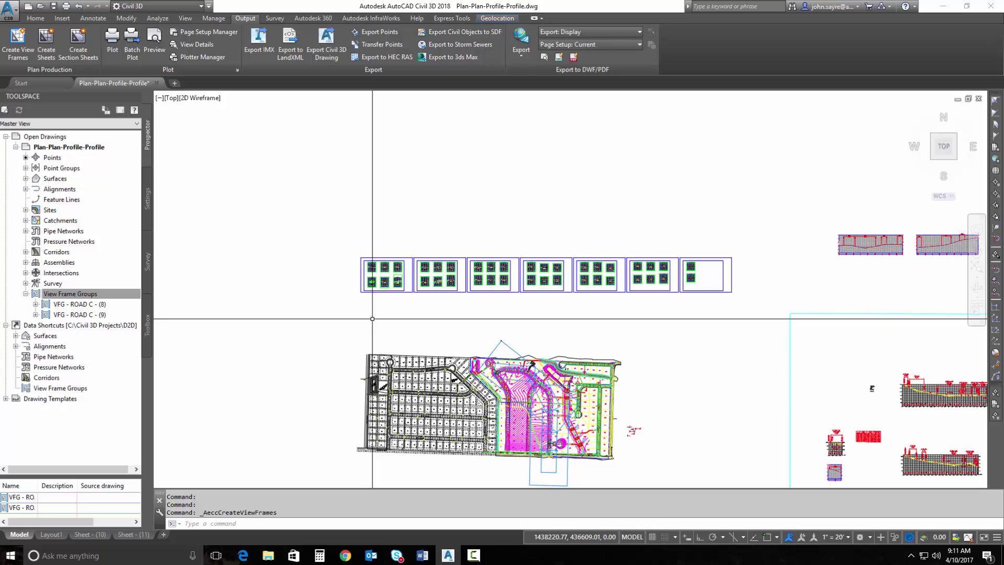
Step: Create sheets from VFG - ROAD C - (9) in a new sheet set, saving the drawing first
{"action": "left_click", "coordinate": [46, 46]}
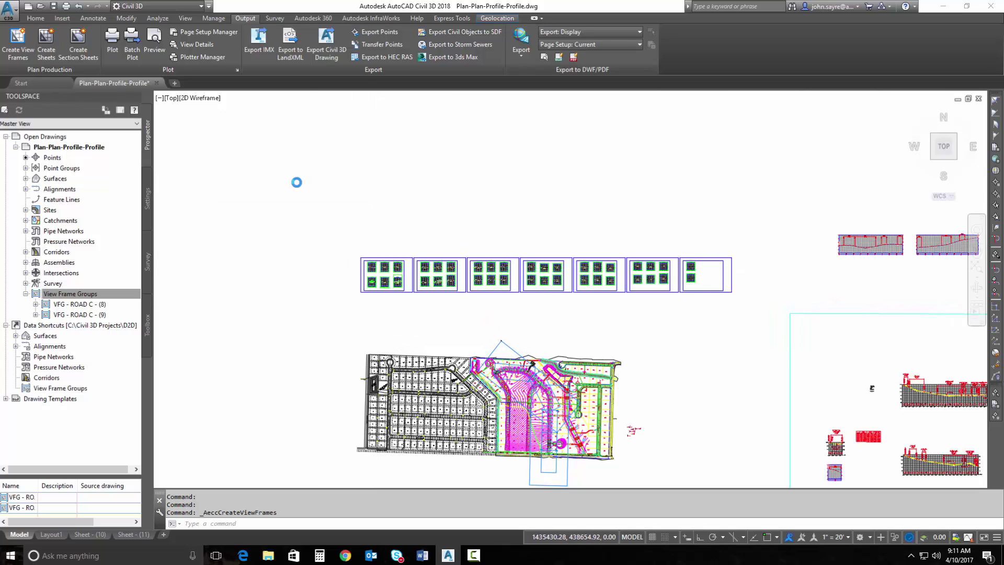
{"action": "left_click", "coordinate": [564, 198]}
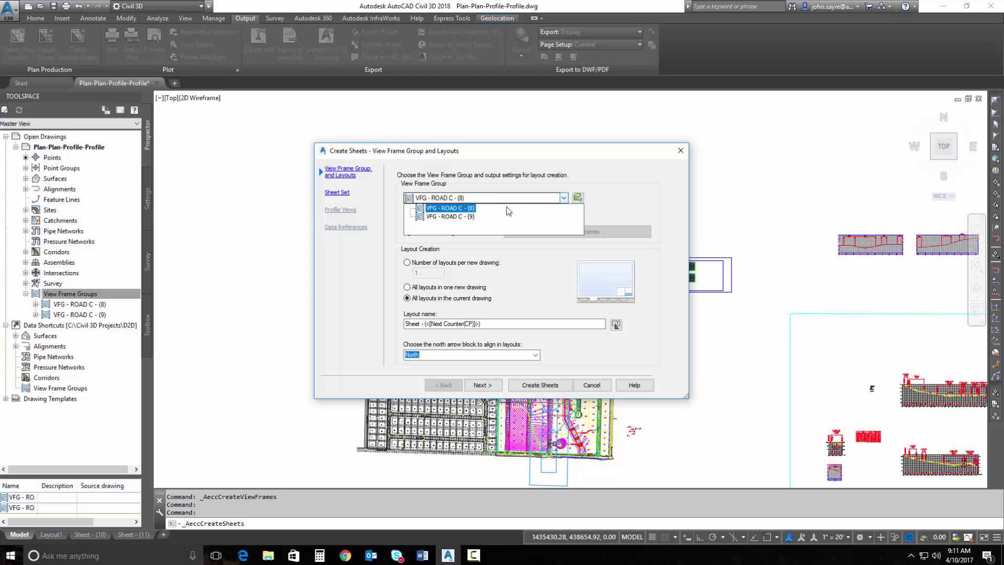
{"action": "left_click", "coordinate": [454, 215]}
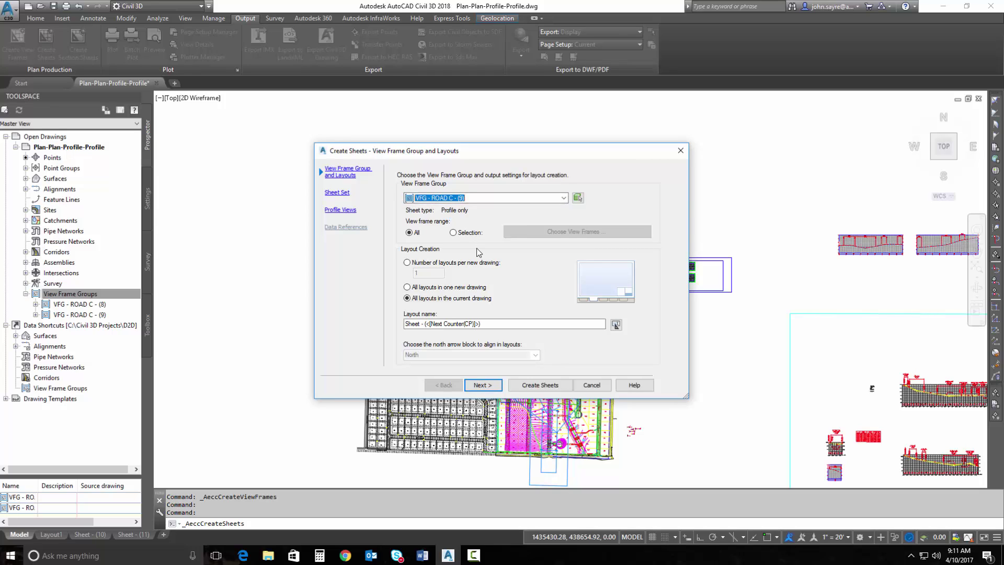
{"action": "left_click", "coordinate": [481, 385]}
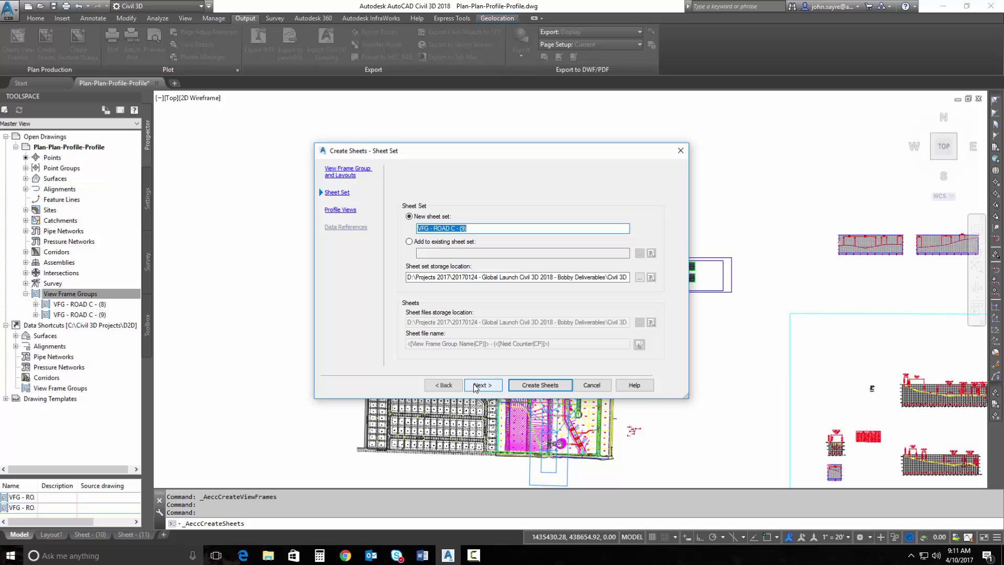
{"action": "left_click", "coordinate": [409, 241]}
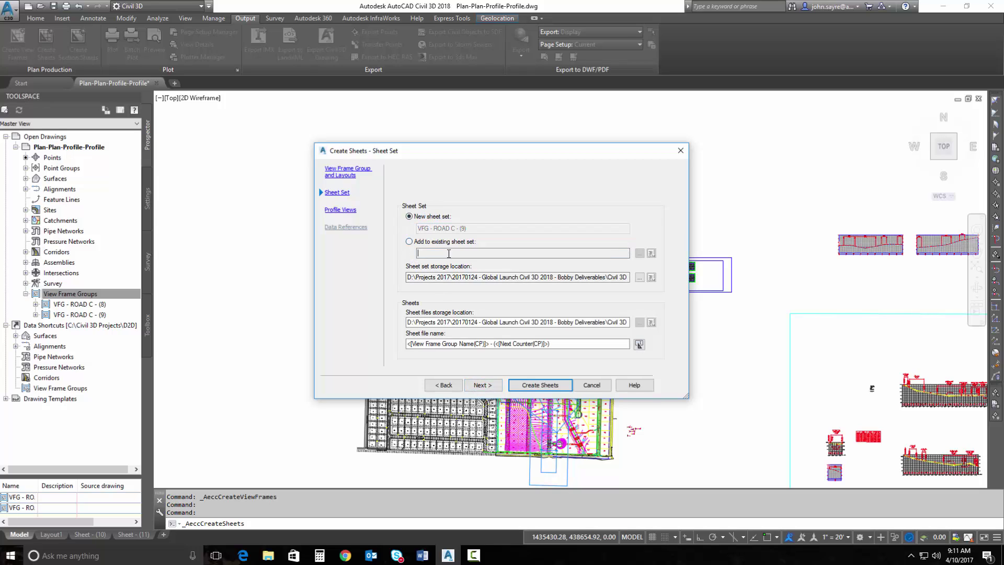
{"action": "left_click", "coordinate": [409, 215]}
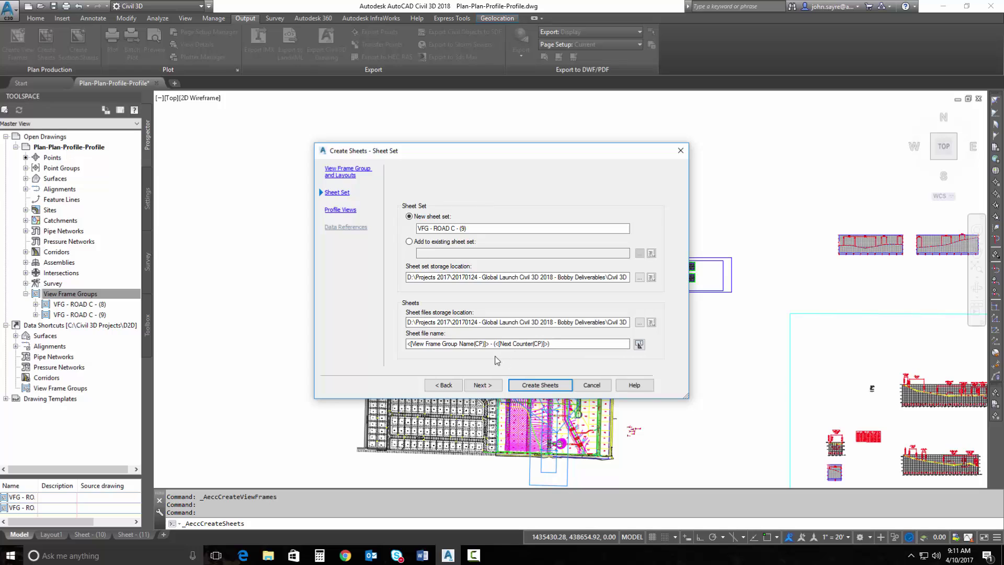
{"action": "left_click", "coordinate": [481, 385]}
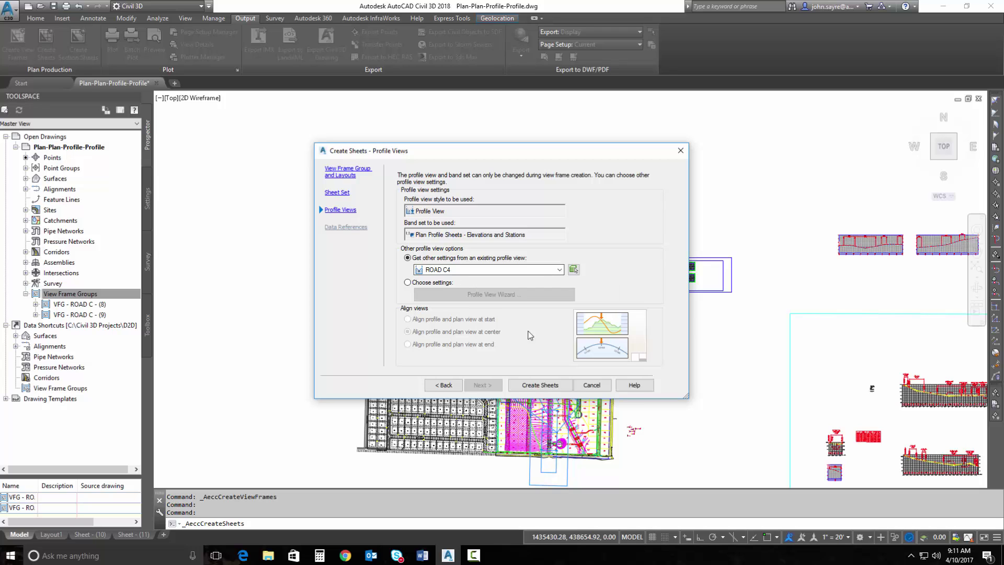
{"action": "left_click", "coordinate": [539, 385]}
{"action": "left_click", "coordinate": [527, 301]}
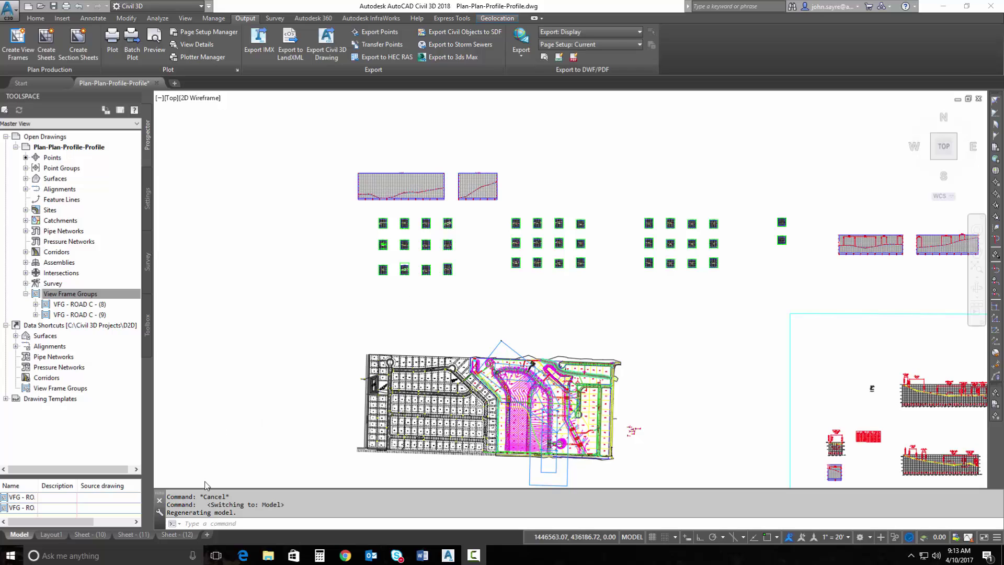
Step: On Sheet - (12), stretch the lower viewport's left and right edges in to the profile, then return to Model
{"action": "mouse_move", "coordinate": [177, 534]}
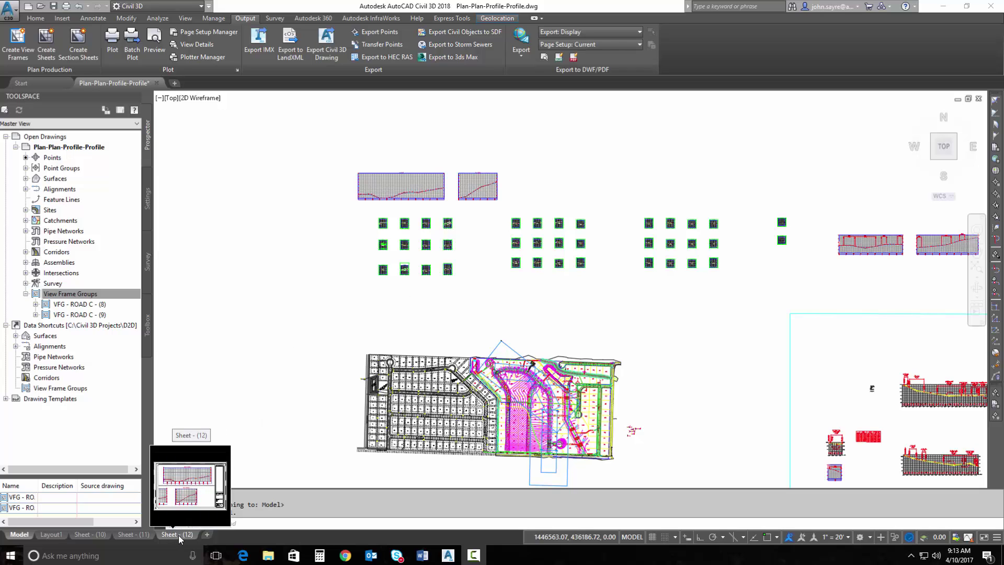
{"action": "left_click", "coordinate": [178, 535]}
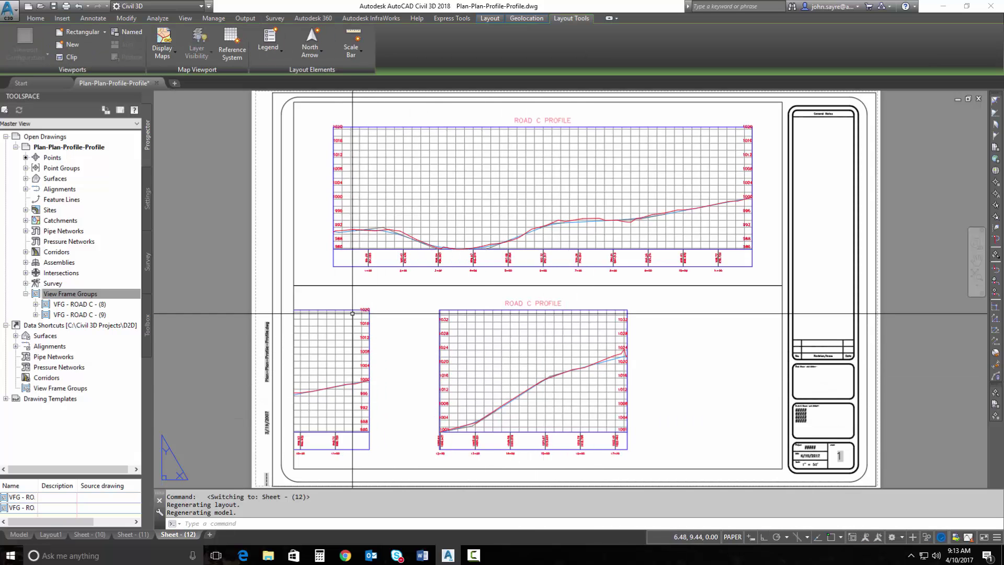
{"action": "left_click", "coordinate": [294, 291]}
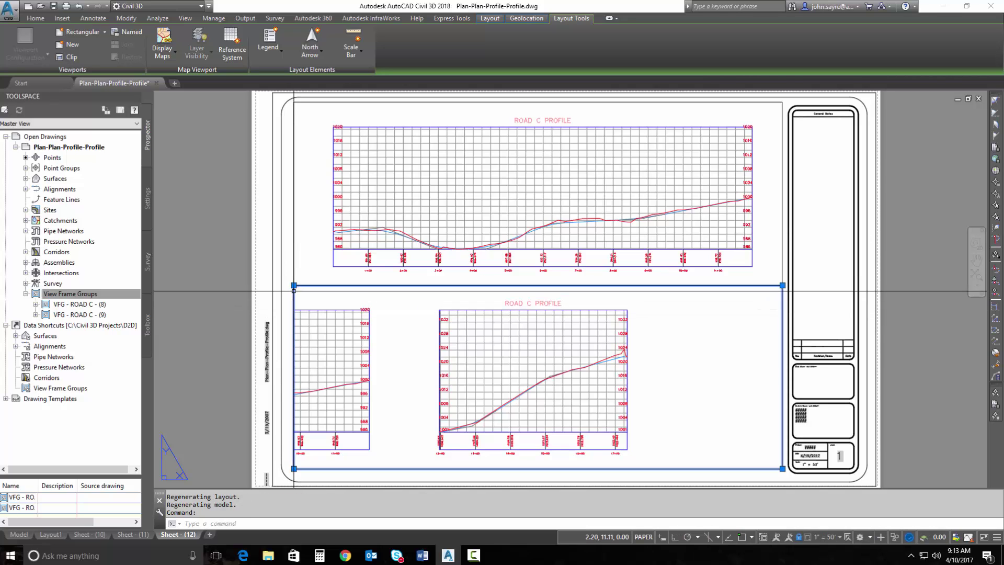
{"action": "left_click", "coordinate": [293, 285]}
{"action": "left_click", "coordinate": [416, 289]}
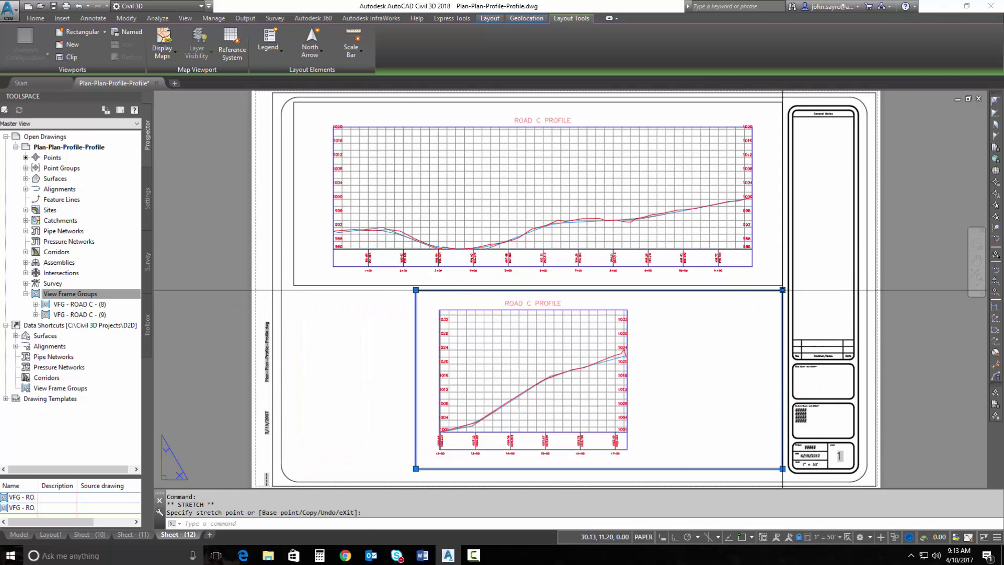
{"action": "left_click", "coordinate": [655, 289]}
{"action": "key", "text": "Escape"}
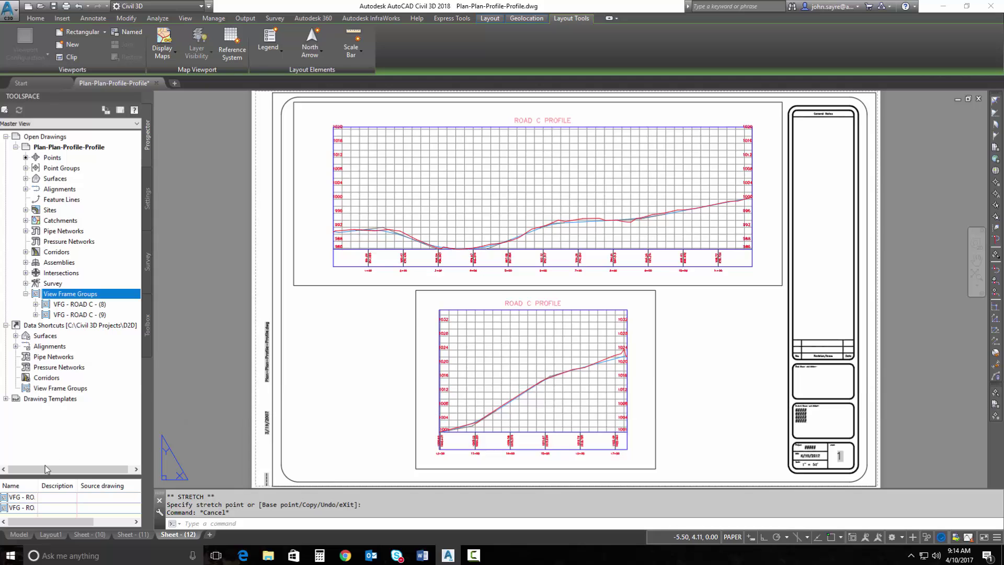
{"action": "left_click", "coordinate": [32, 533]}
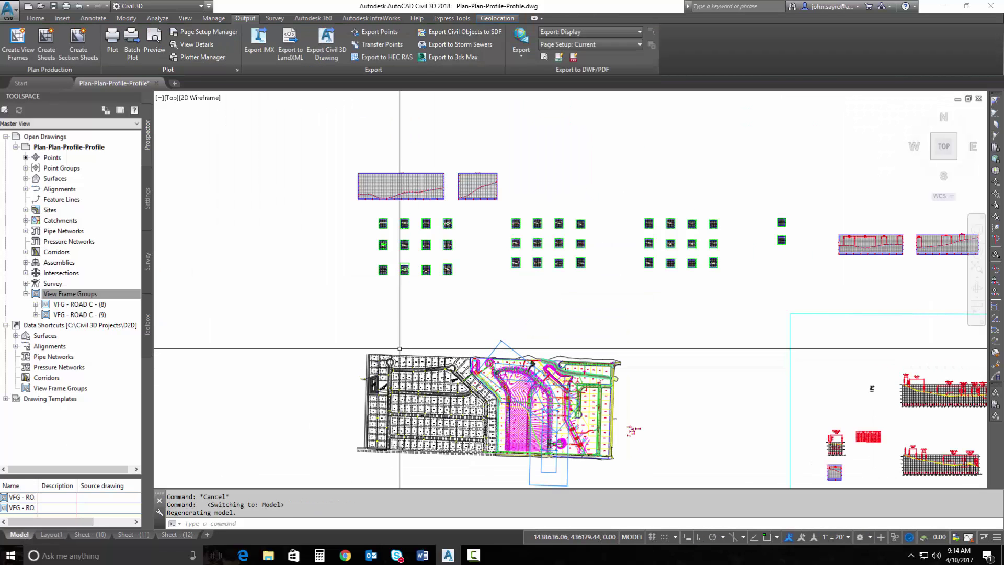
{"action": "middle_click_drag", "start_coordinate": [403, 346], "coordinate": [376, 308]}
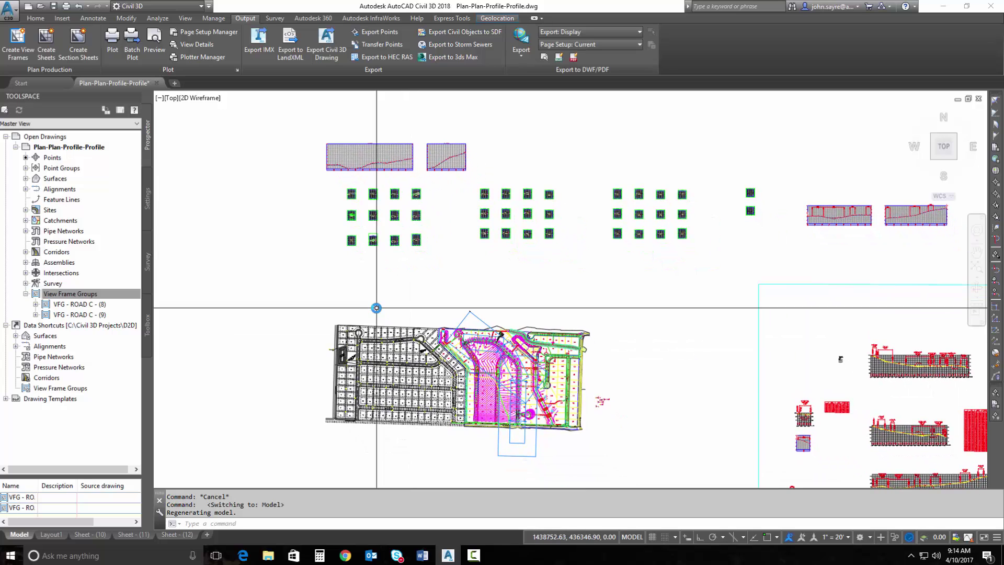